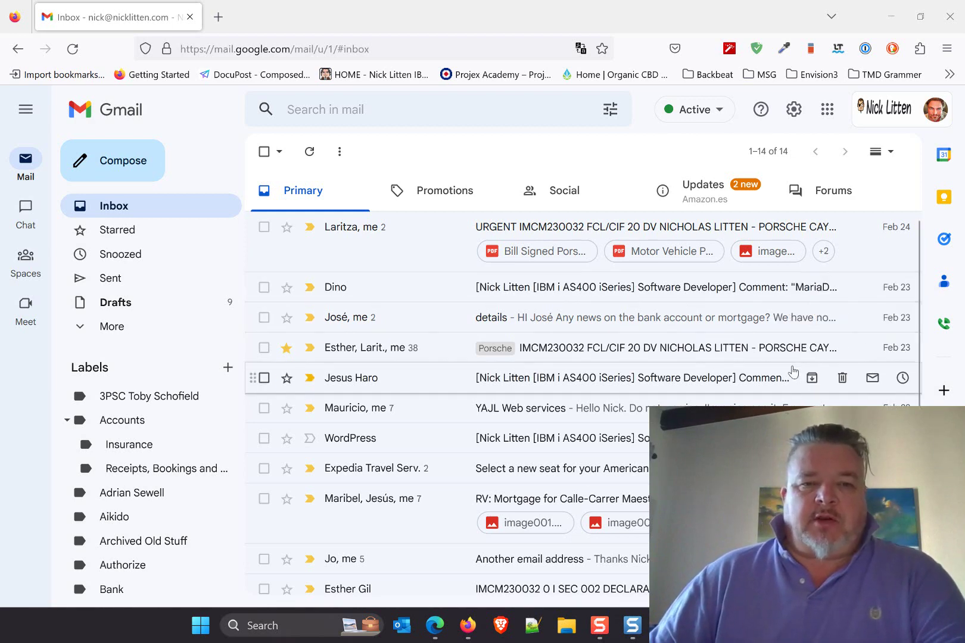
# Skim the Gmail inbox, then bring up the Proton Mail inbox window.
pyautogui.scroll(-4, 459, 411)
pyautogui.scroll(4, 465, 399)
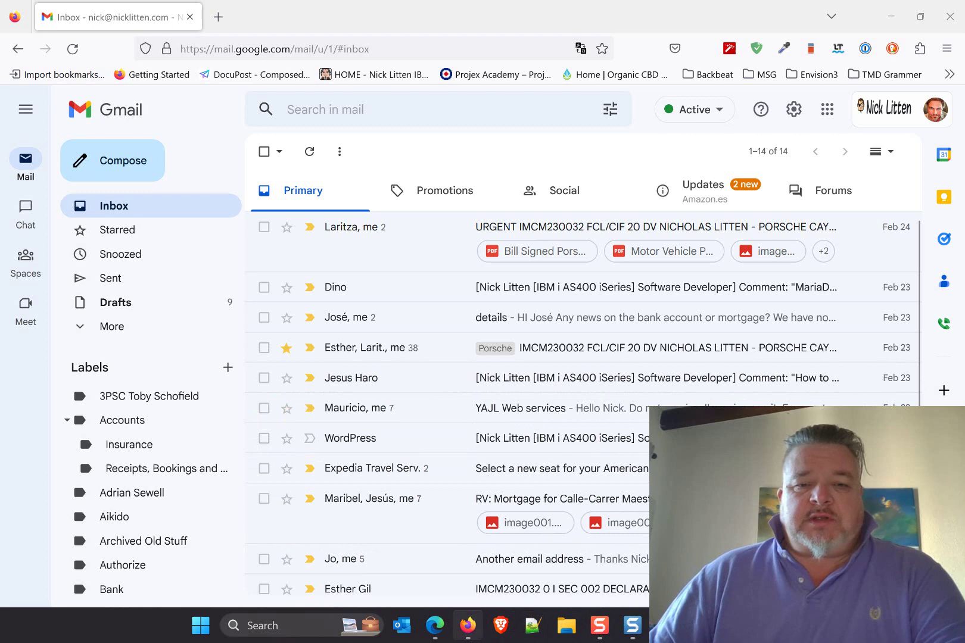
pyautogui.click(435, 625)
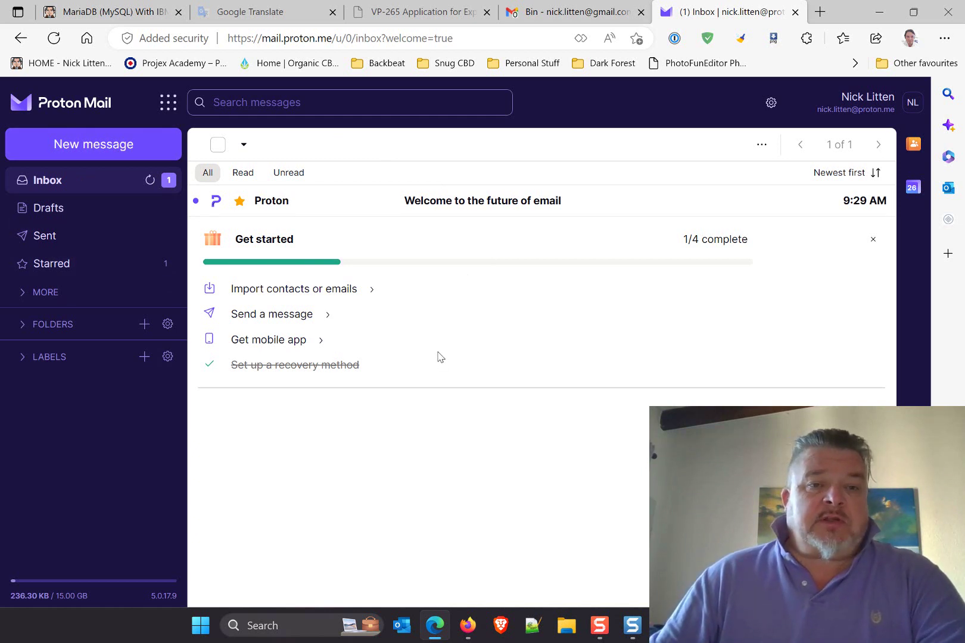
# Open the Easy Switch import assistant and pick Google as the source.
pyautogui.click(301, 289)
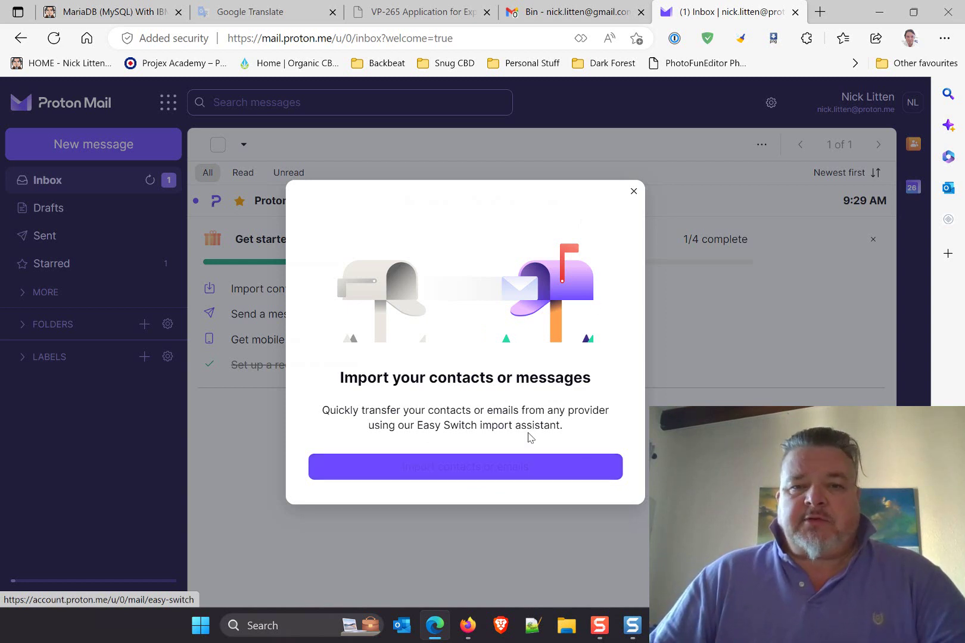
pyautogui.click(563, 469)
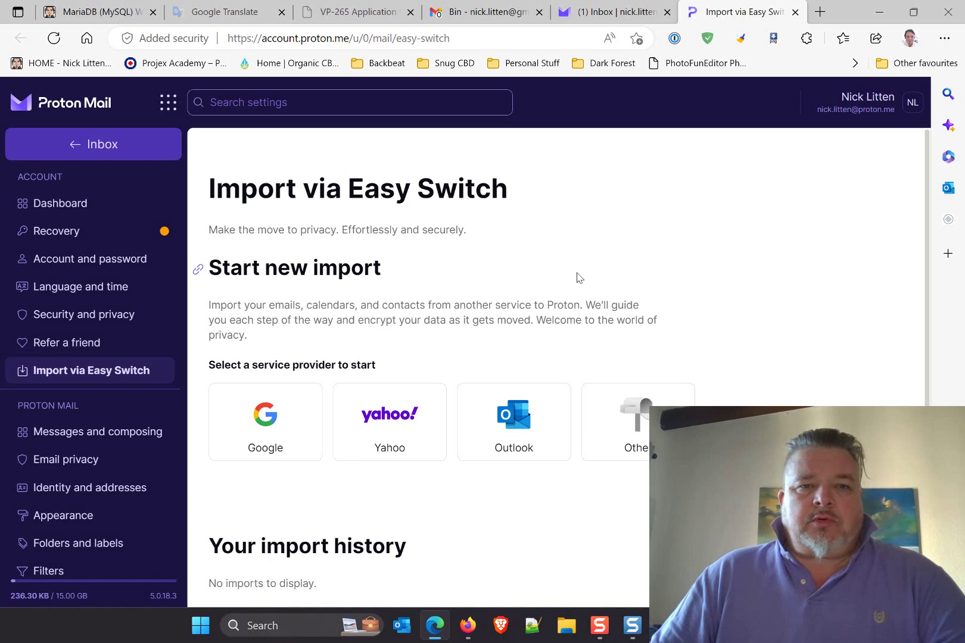
pyautogui.click(263, 438)
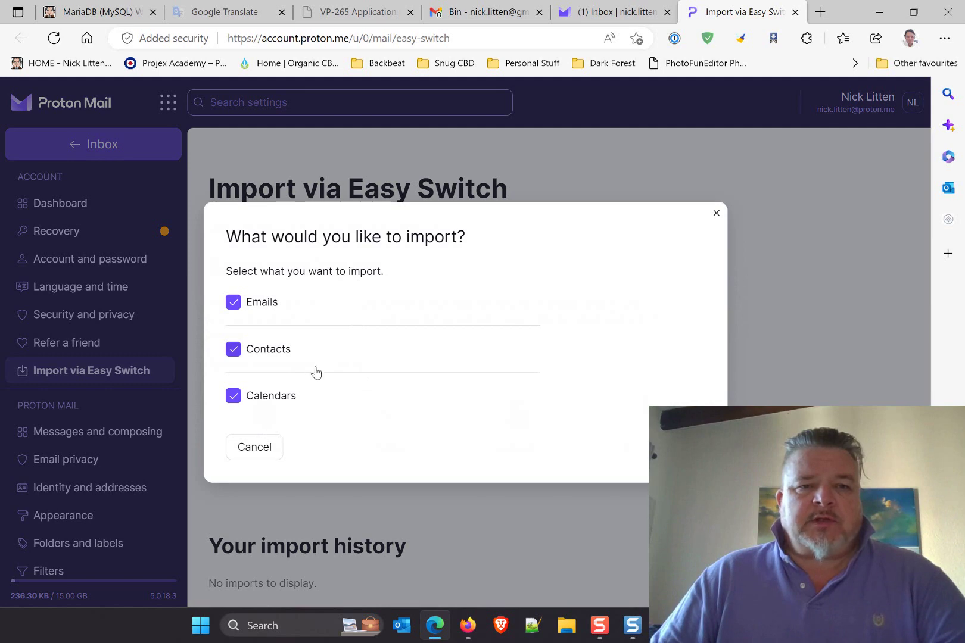
# Back in Gmail, choose to add and use another Google account.
pyautogui.click(480, 12)
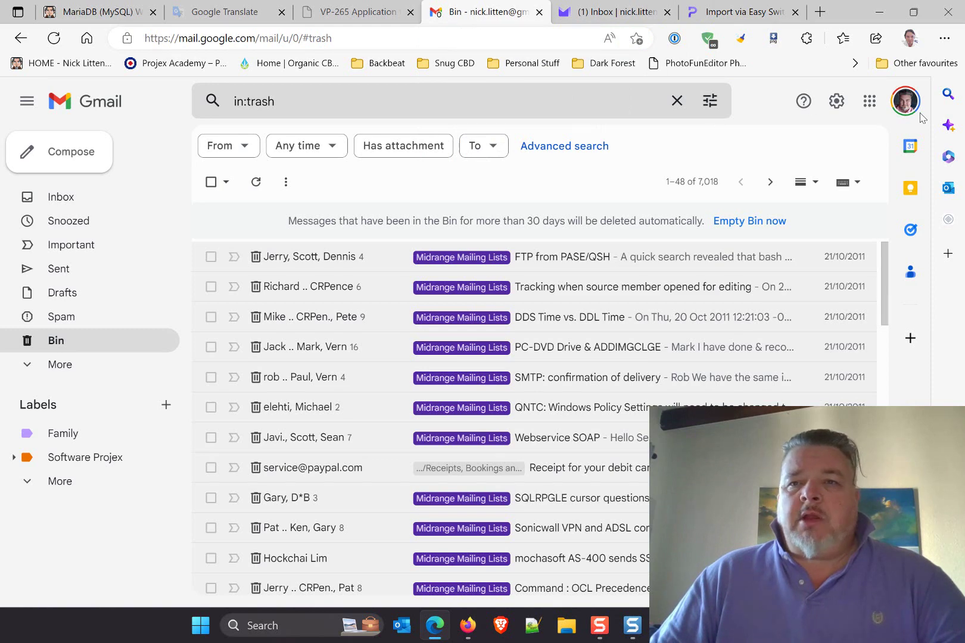
pyautogui.click(899, 105)
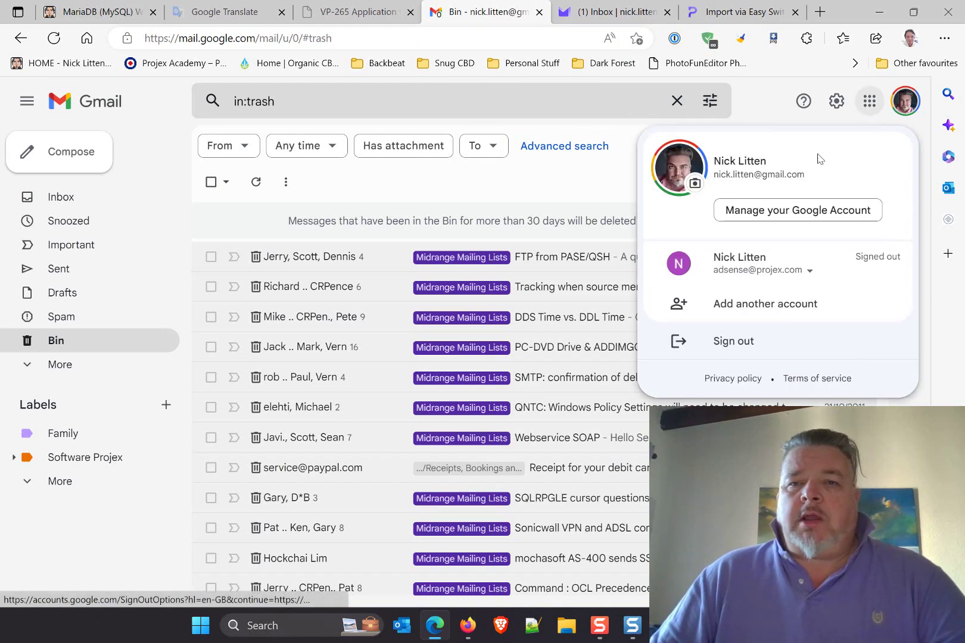
pyautogui.click(769, 305)
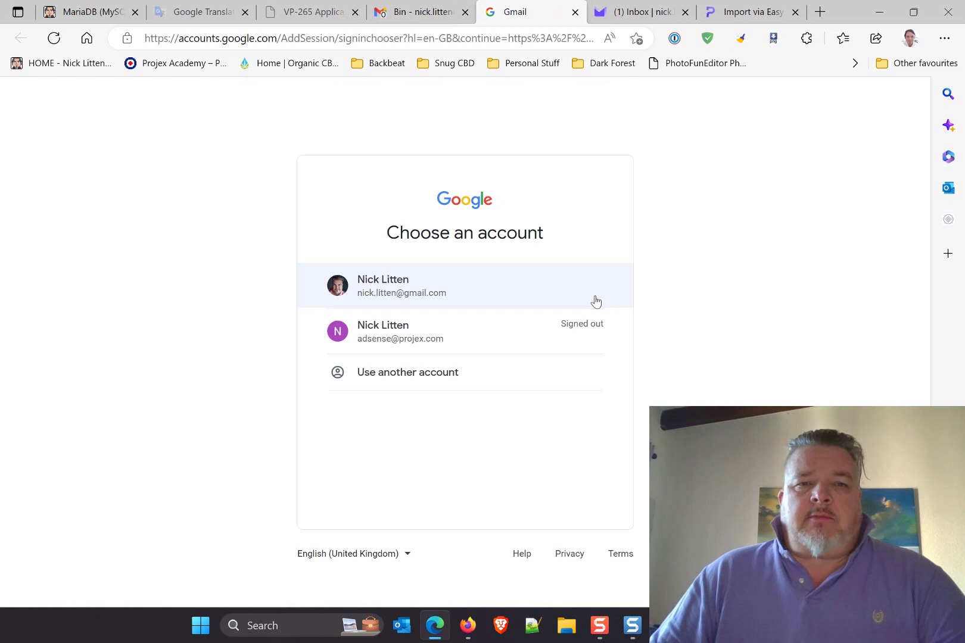
pyautogui.click(366, 375)
# Sign in with the Workspace account's e-mail address and saved password.
pyautogui.click(487, 324)
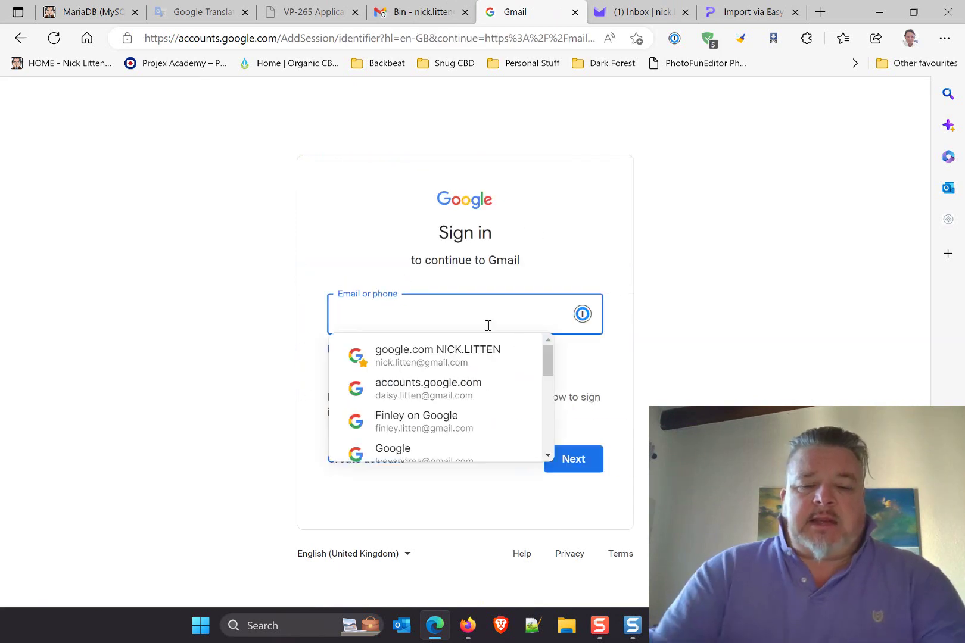
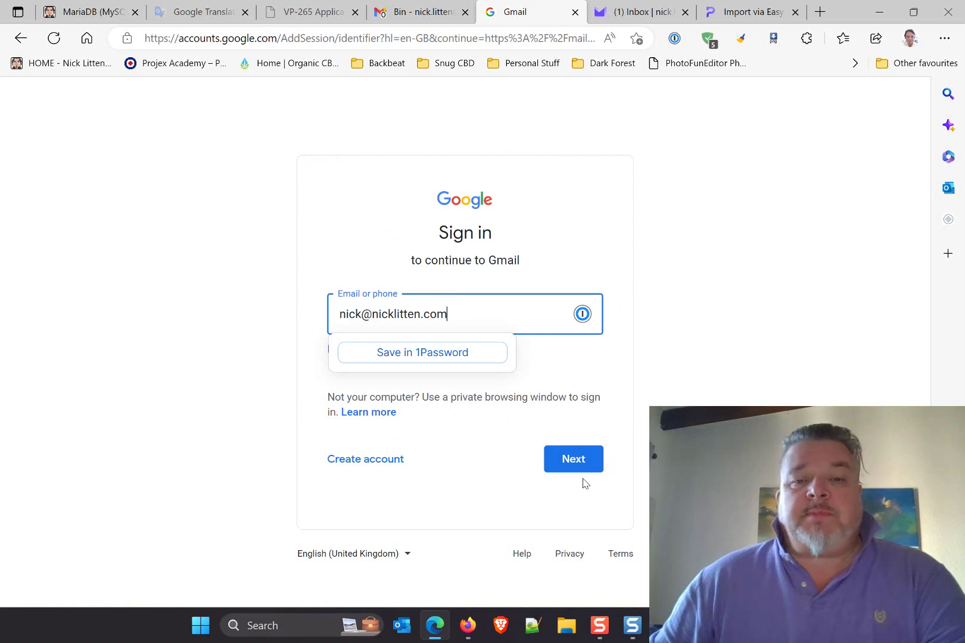
pyautogui.click(575, 468)
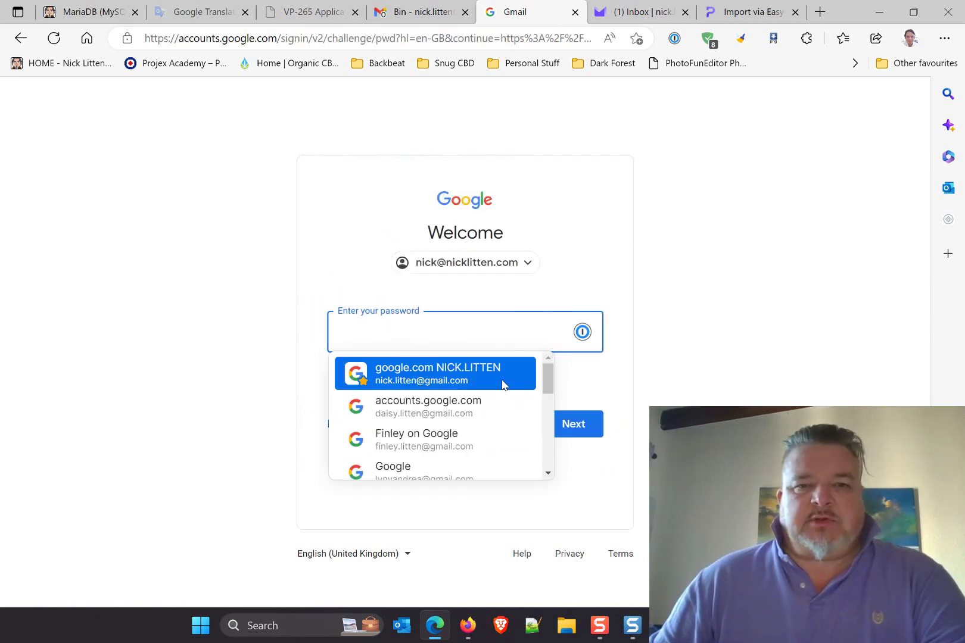
pyautogui.scroll(-3, 524, 392)
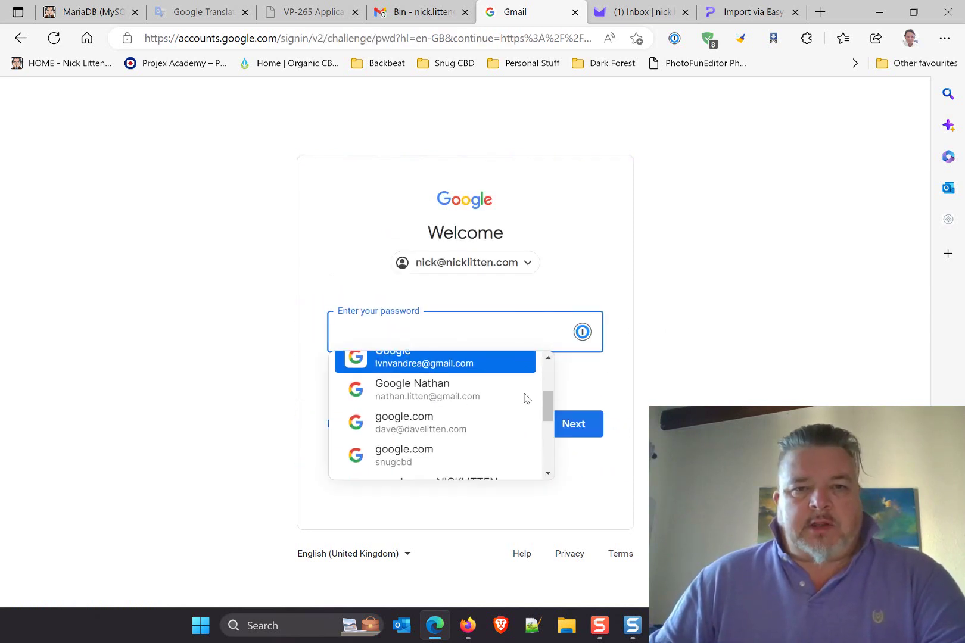
pyautogui.scroll(-2, 524, 398)
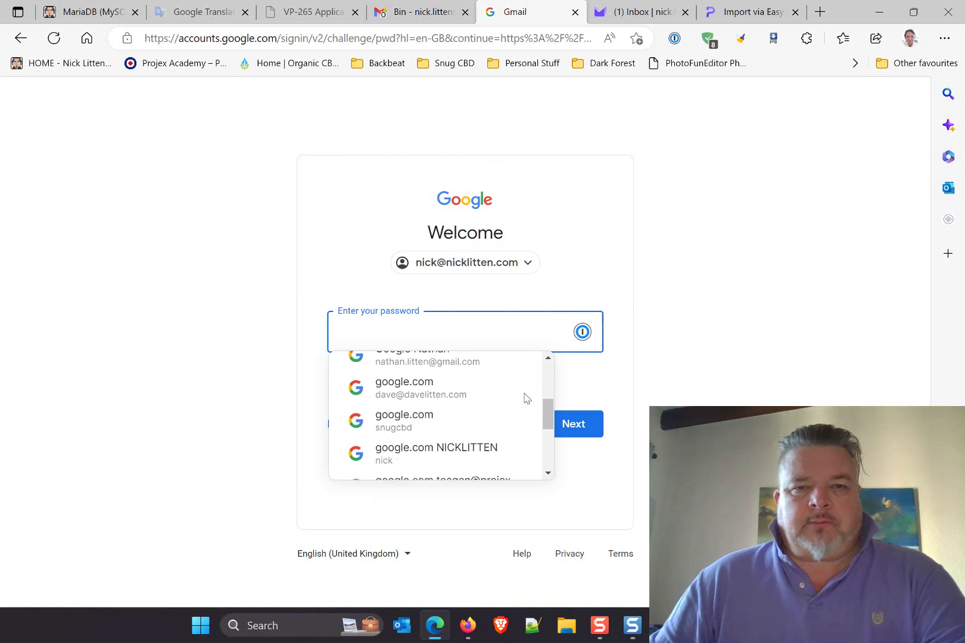
pyautogui.click(462, 451)
pyautogui.click(572, 428)
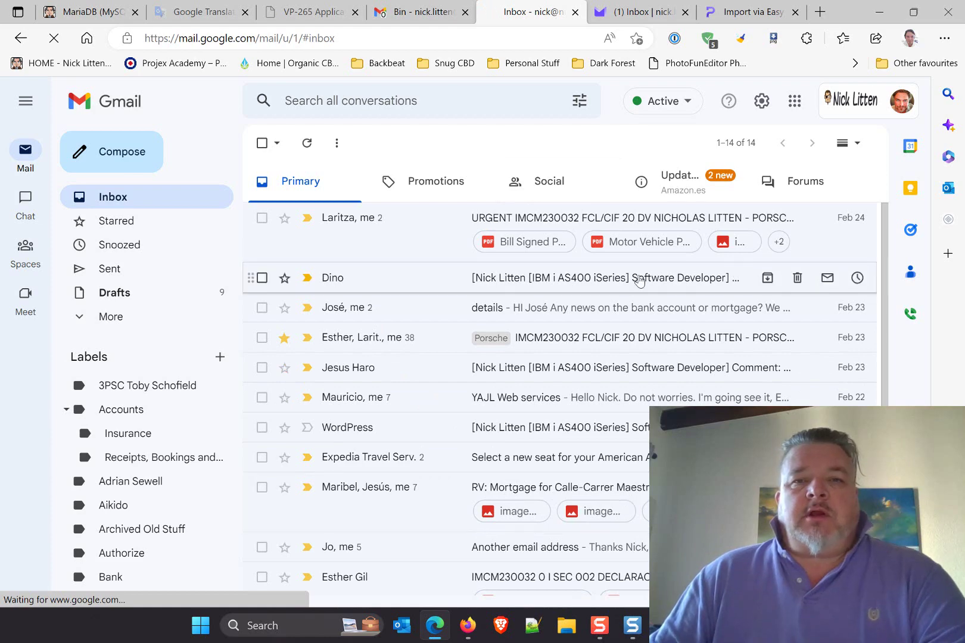
# Read the urgent top thread in the Workspace inbox, then go back to Easy Switch.
pyautogui.click(417, 232)
pyautogui.scroll(-15, 459, 380)
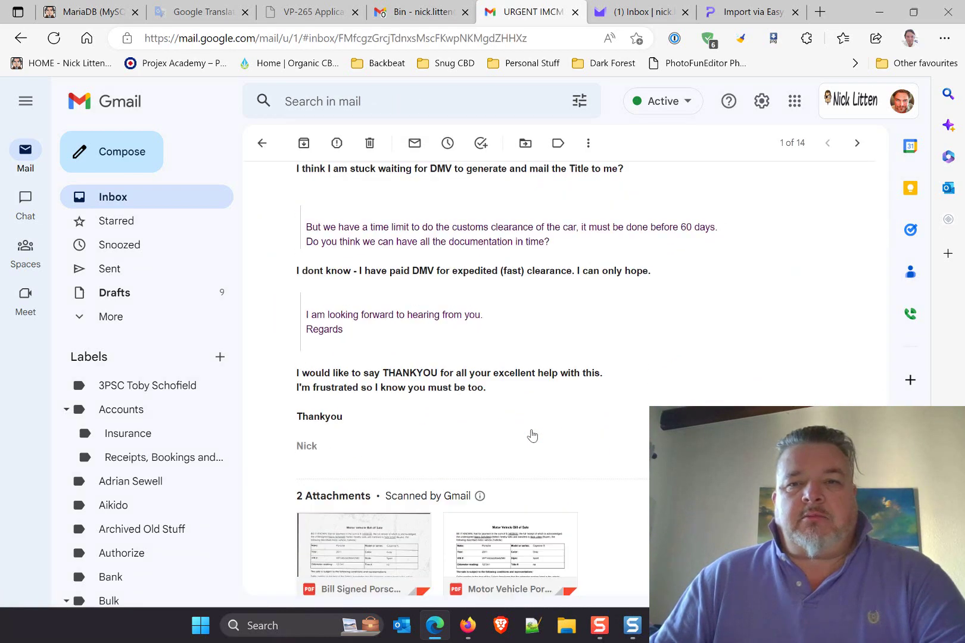
pyautogui.scroll(10, 534, 436)
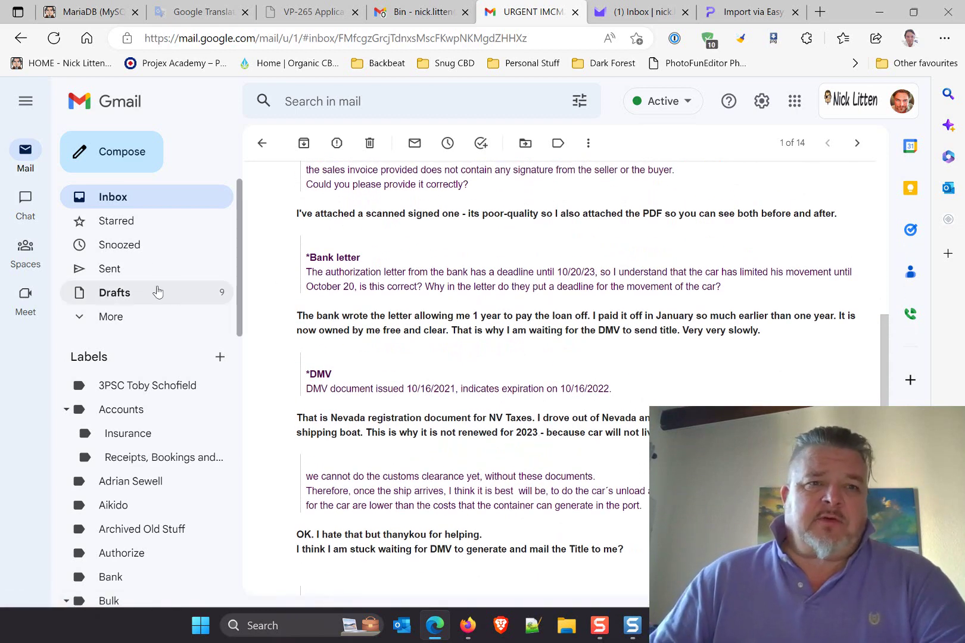
pyautogui.click(112, 197)
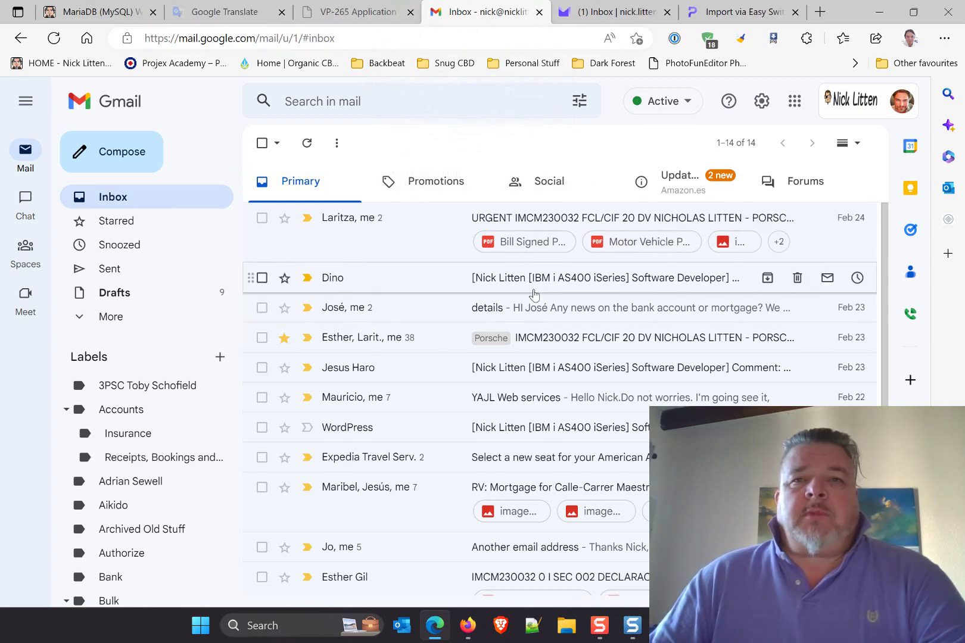
pyautogui.click(749, 13)
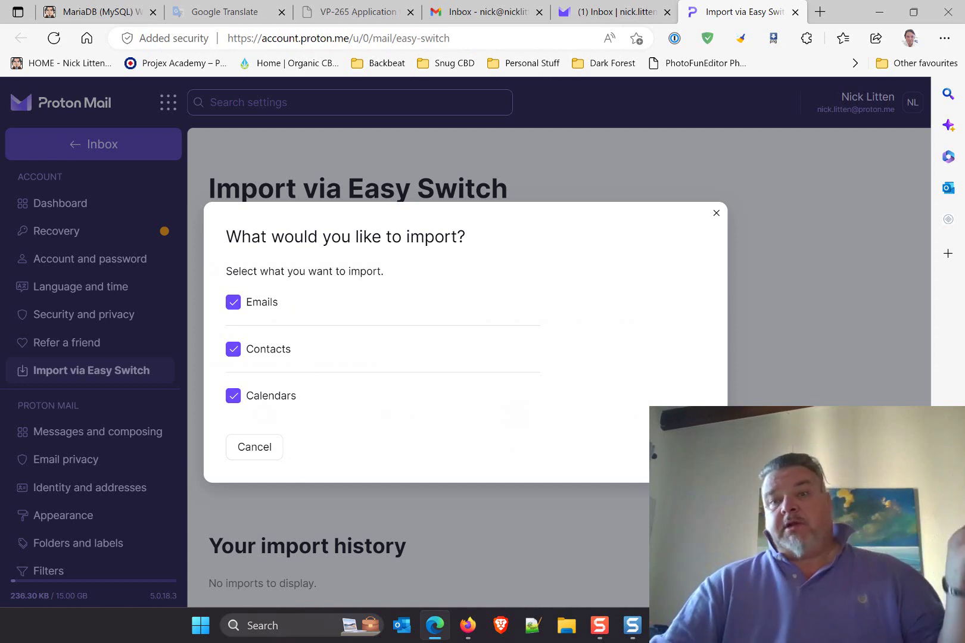
# Proceed with Emails, Contacts and Calendars ticked and choose the Workspace account in Google sign-in.
pyautogui.click(688, 446)
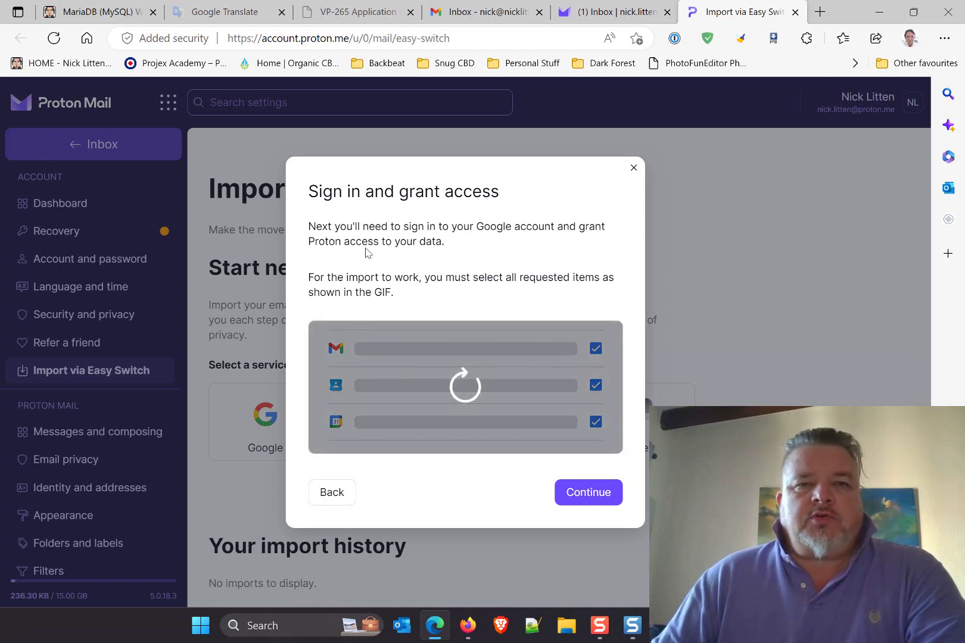
pyautogui.click(600, 500)
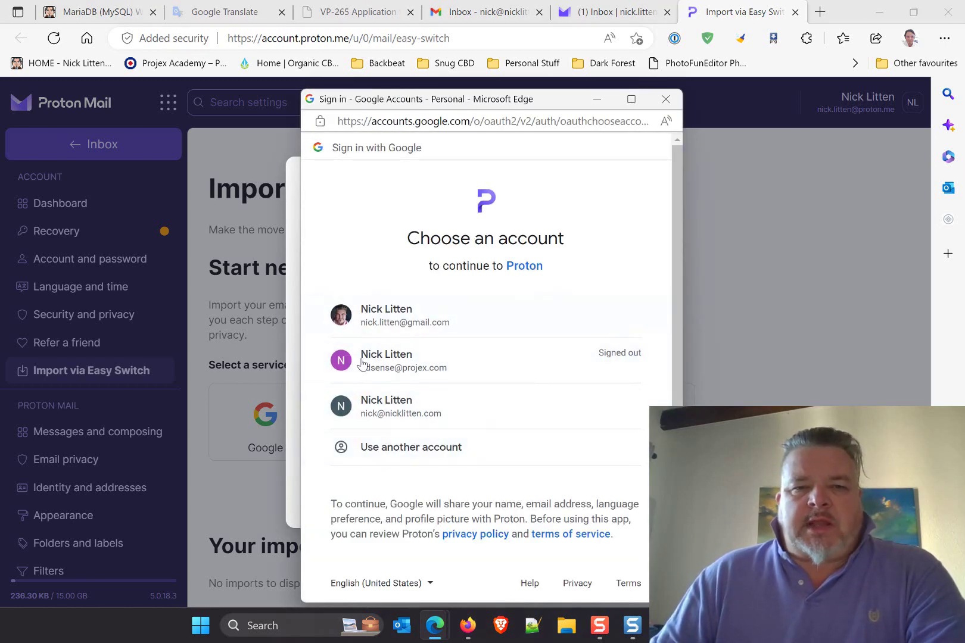
pyautogui.click(468, 416)
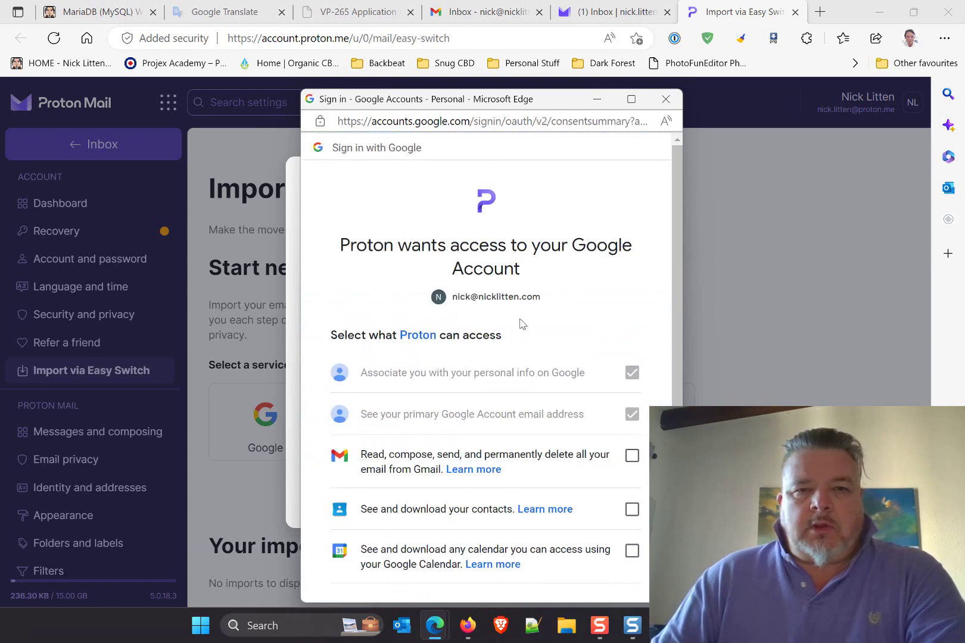
# Grant Proton access to the account's Gmail, Contacts and Calendar.
pyautogui.click(632, 456)
pyautogui.click(632, 509)
pyautogui.click(632, 551)
pyautogui.scroll(-4, 546, 486)
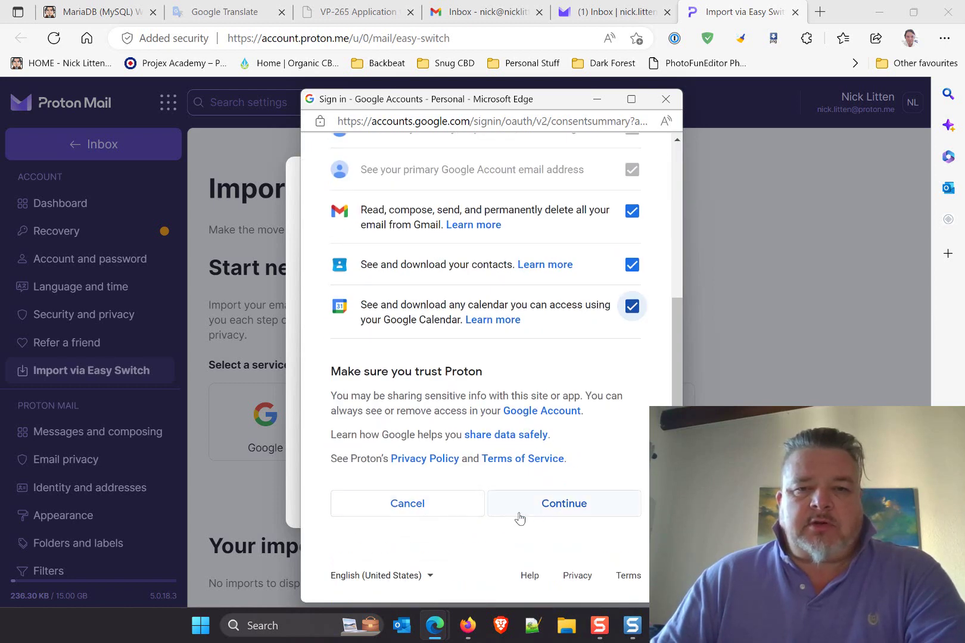
pyautogui.click(570, 510)
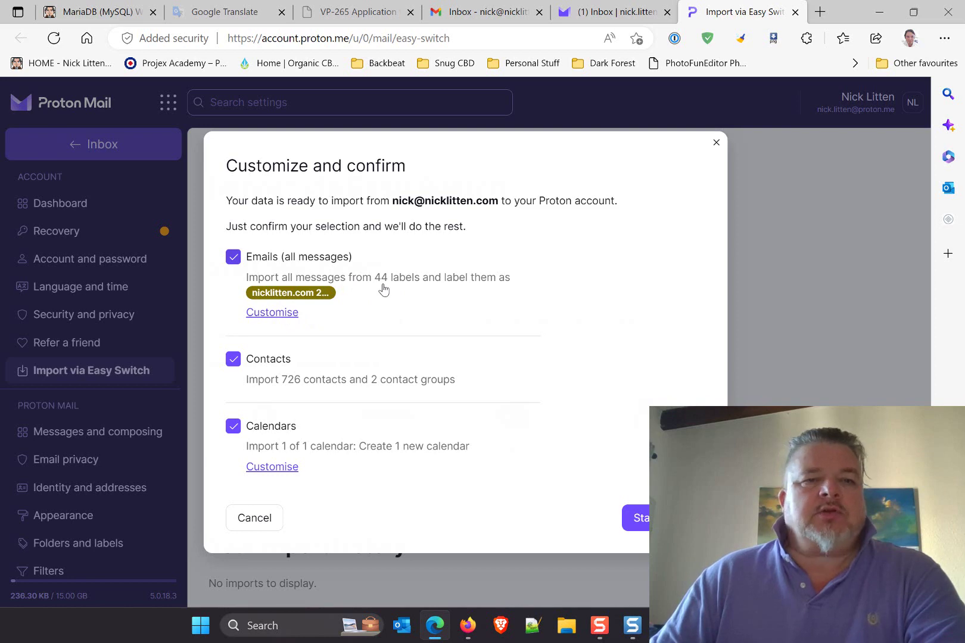
pyautogui.click(458, 17)
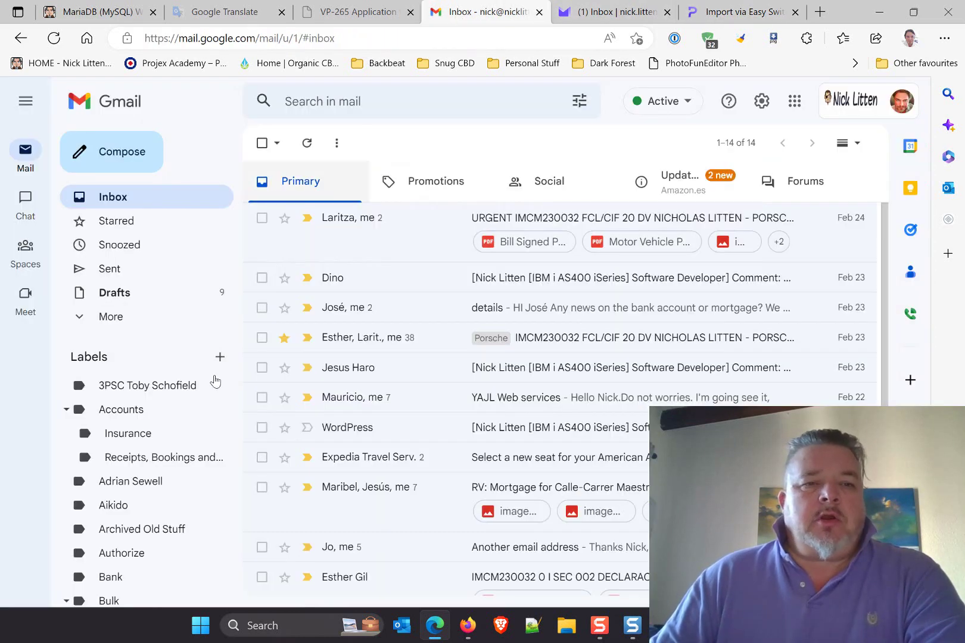
pyautogui.scroll(-5, 216, 382)
pyautogui.scroll(3, 168, 368)
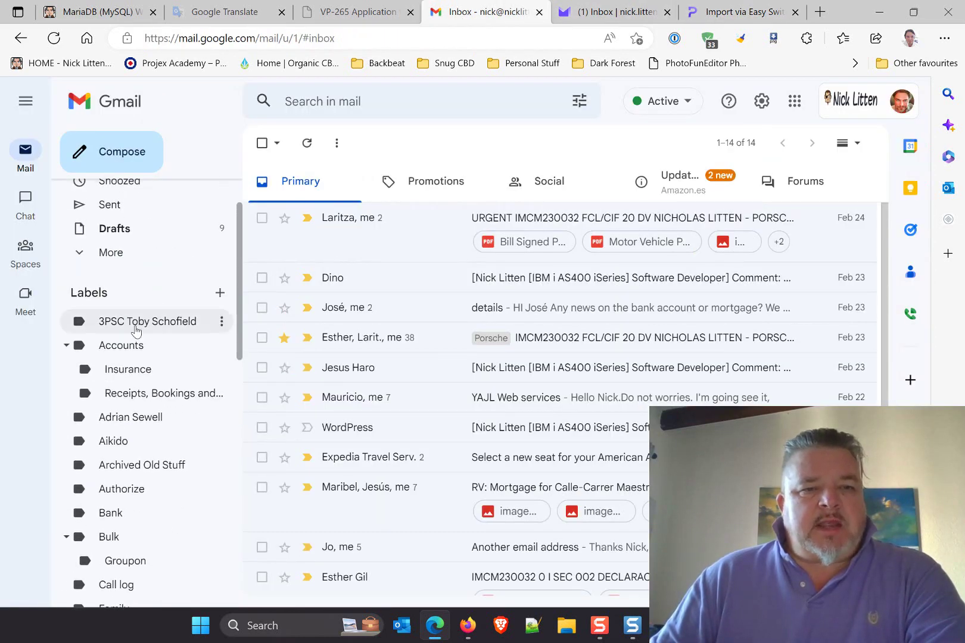
pyautogui.scroll(-8, 143, 322)
pyautogui.scroll(-3, 143, 291)
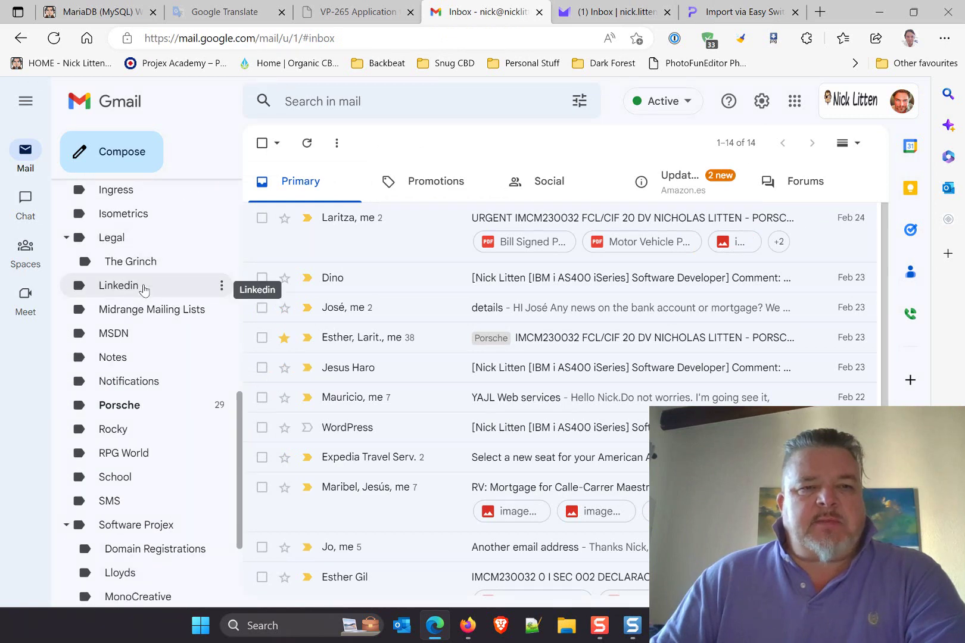
pyautogui.scroll(15, 144, 277)
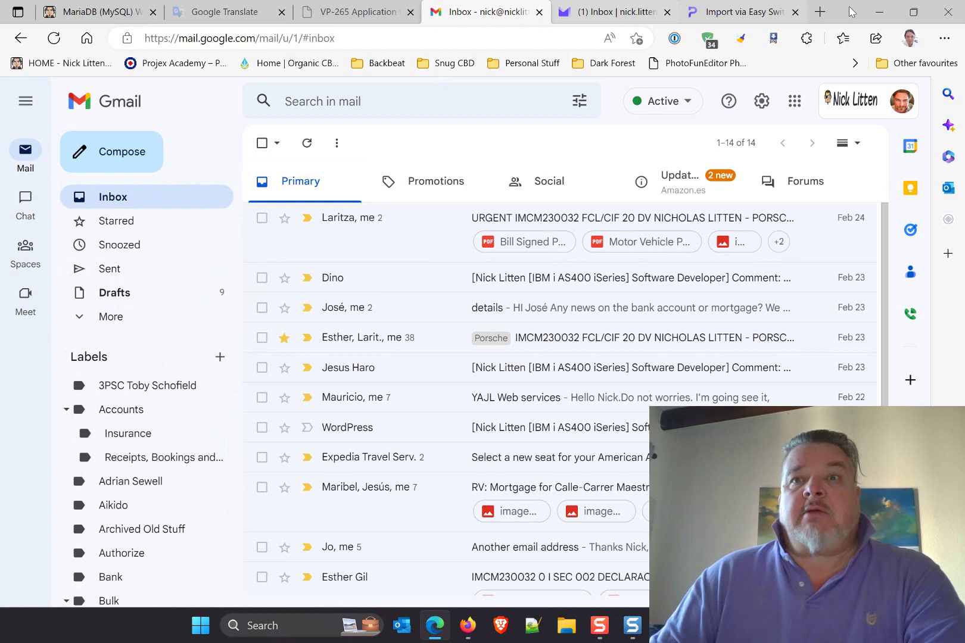
pyautogui.moveTo(725, 13)
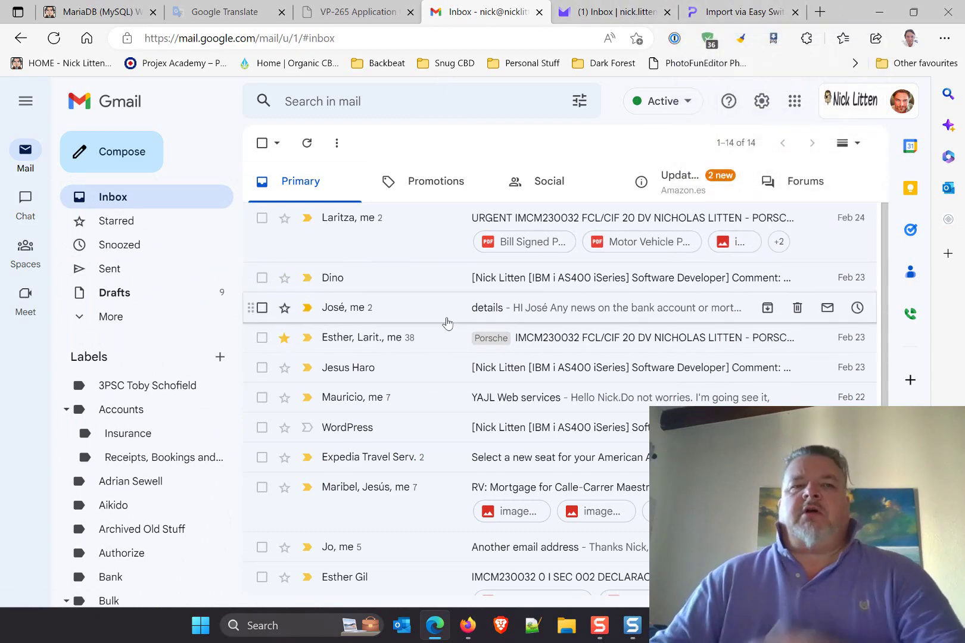
pyautogui.click(715, 6)
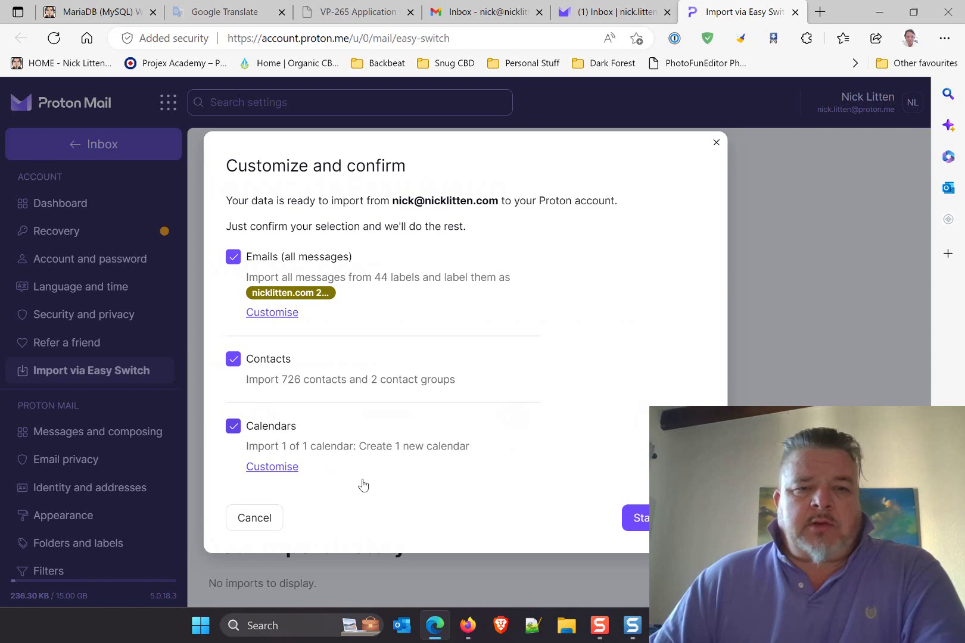
# Start the Workspace import, then return to the Gmail inbox tab.
pyautogui.click(636, 518)
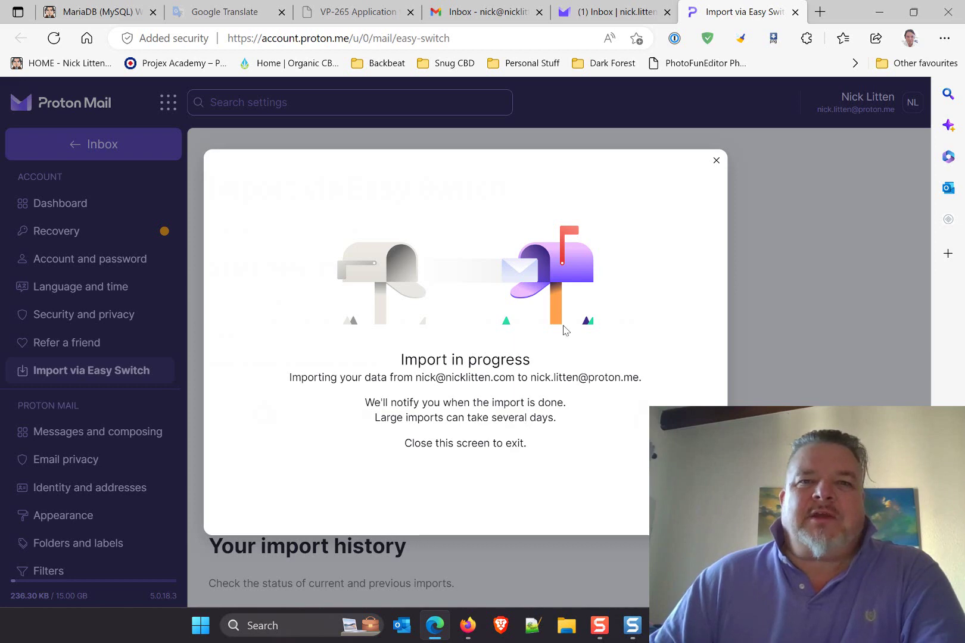
pyautogui.click(480, 12)
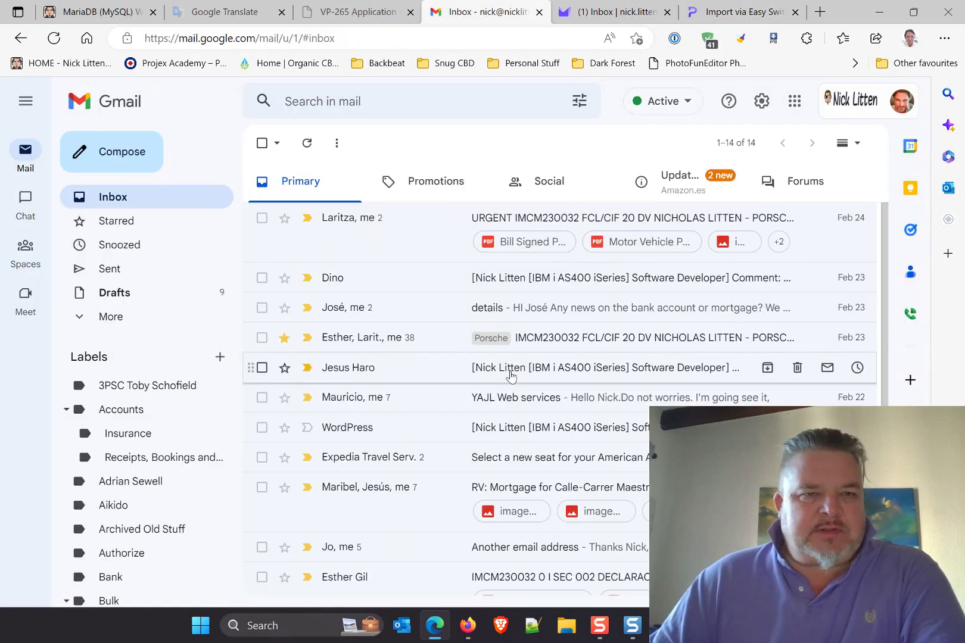
# View All Mail's 24,310 messages and their sort options, then return to the Proton import.
pyautogui.click(123, 317)
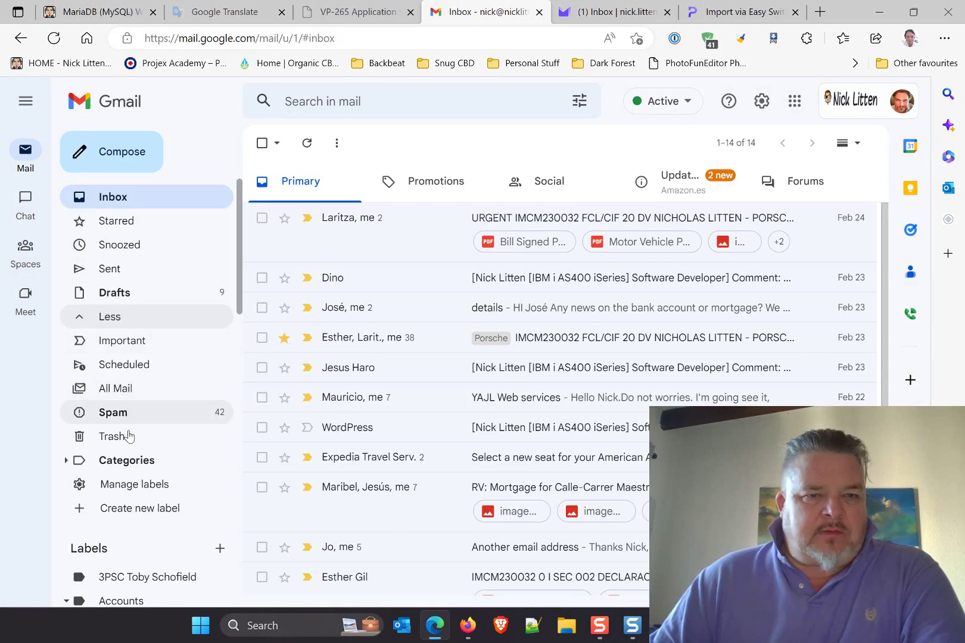
pyautogui.click(124, 393)
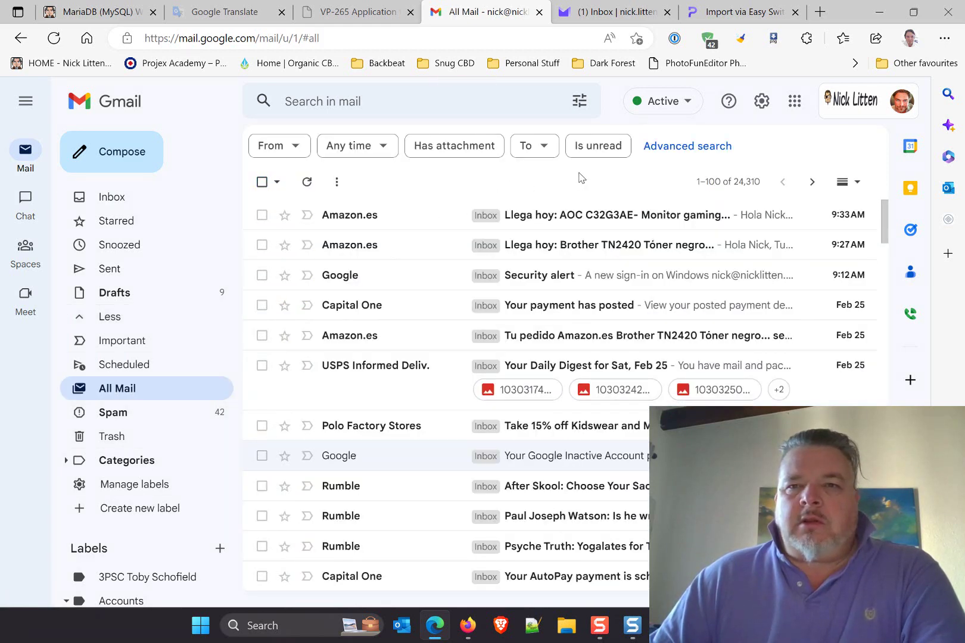
pyautogui.click(730, 182)
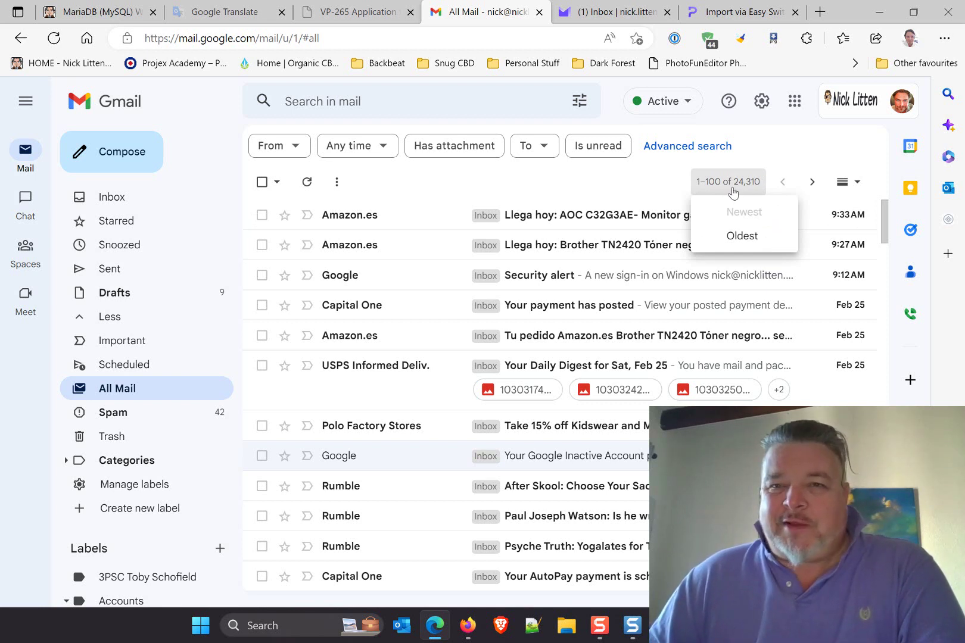
pyautogui.click(726, 13)
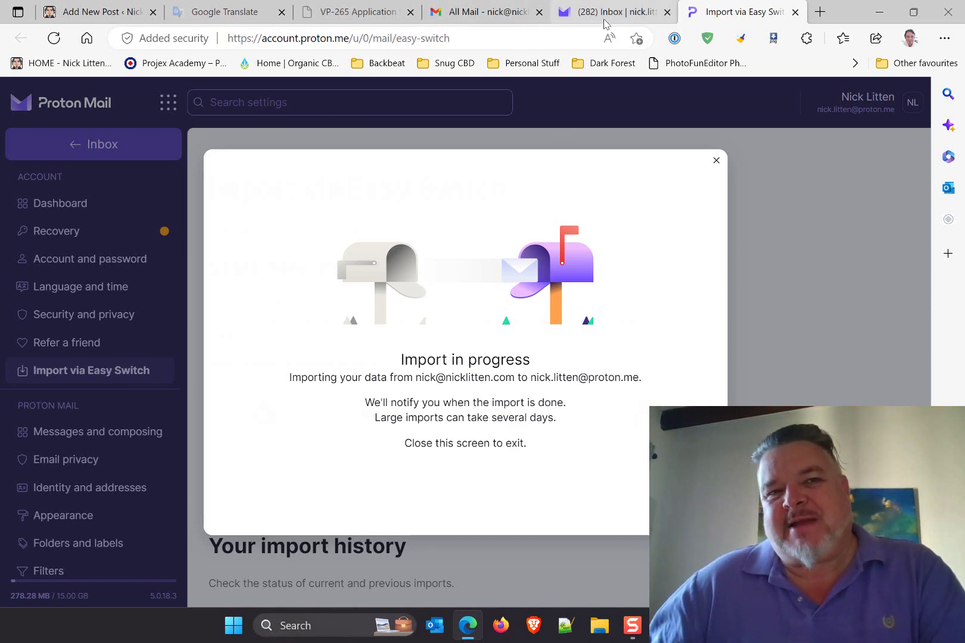
pyautogui.moveTo(605, 12)
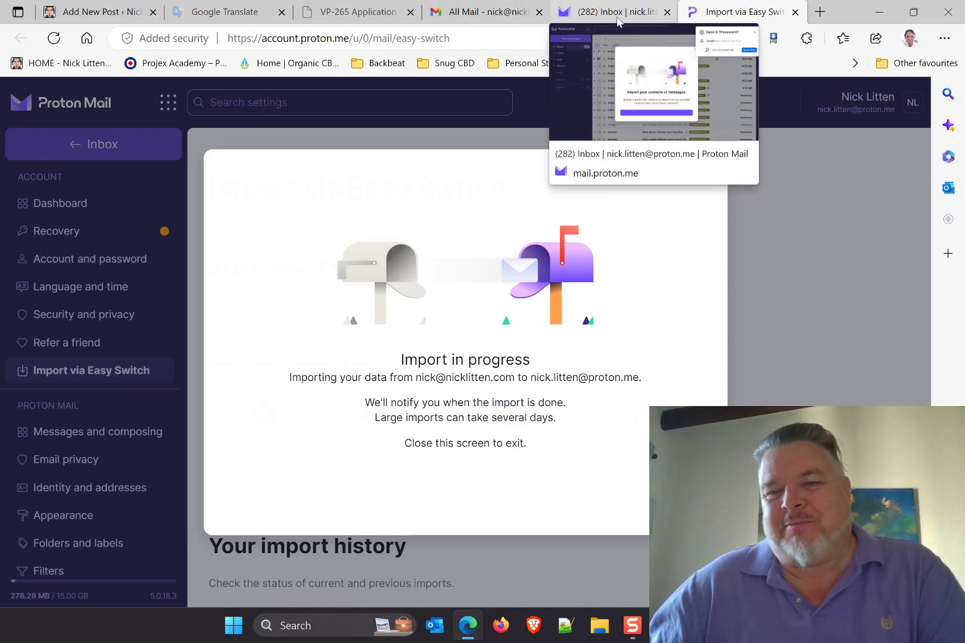
pyautogui.click(606, 13)
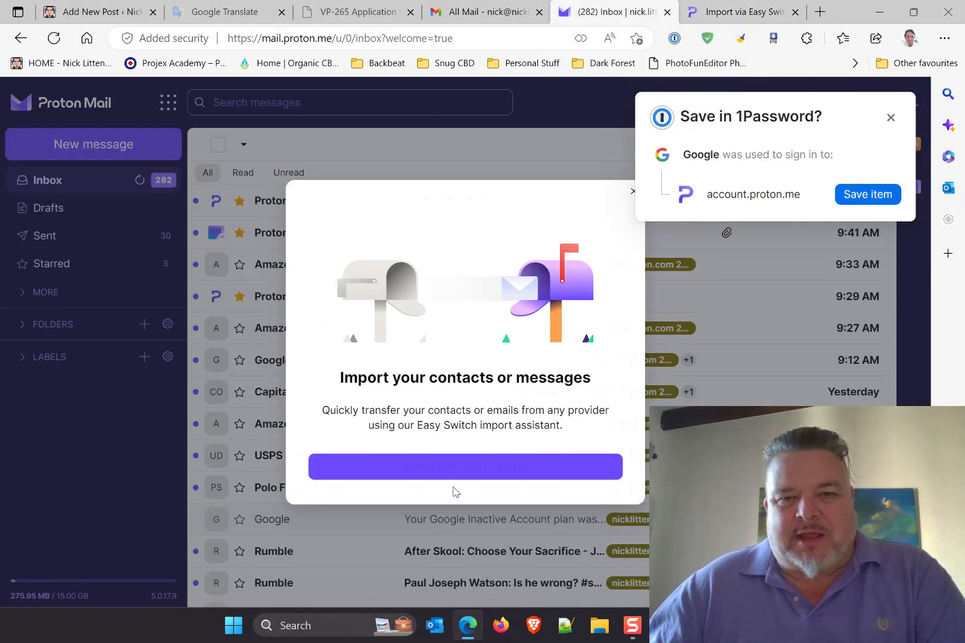
pyautogui.click(748, 13)
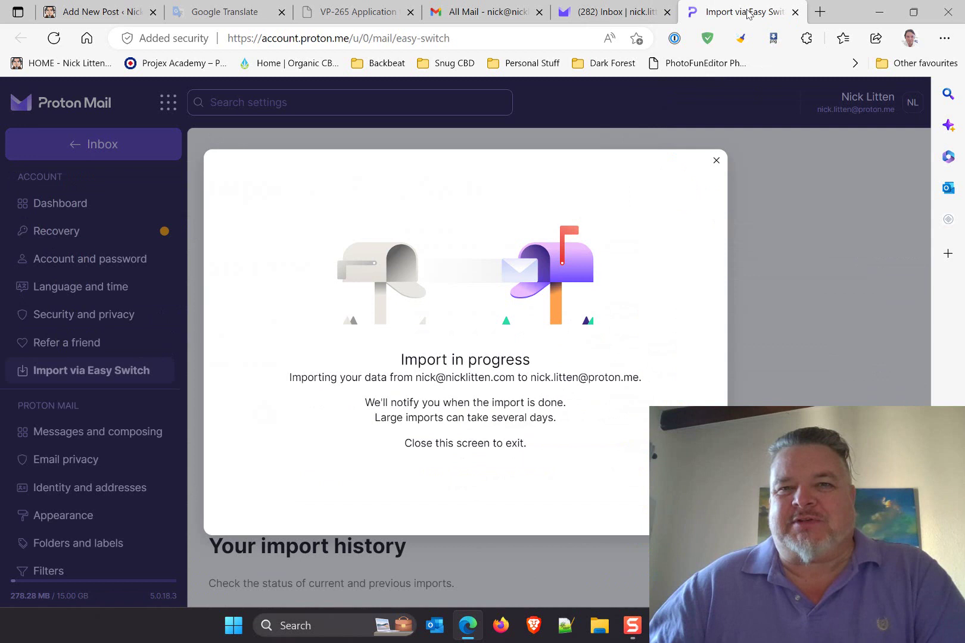